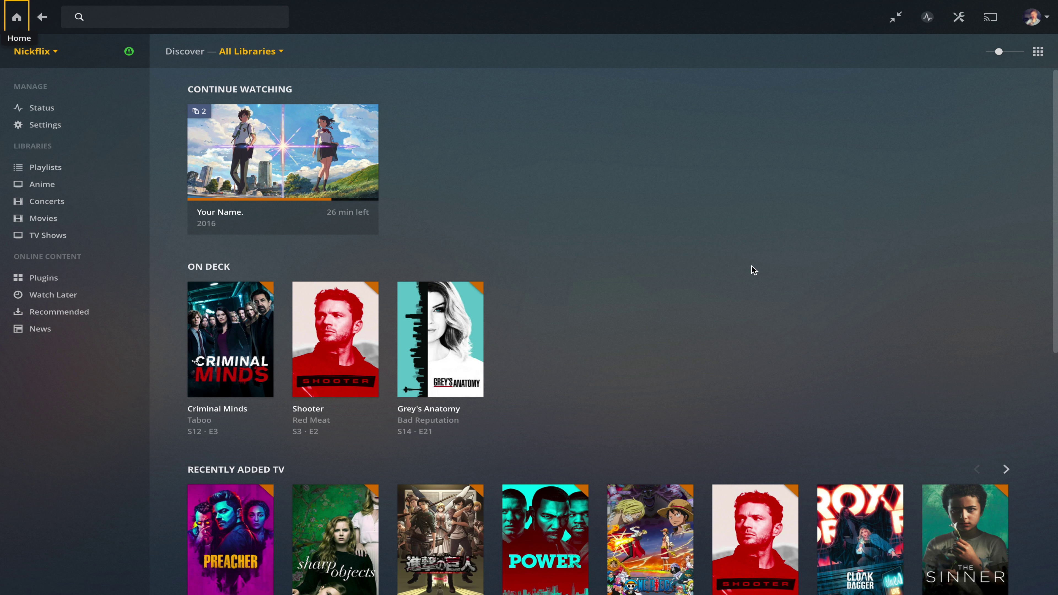
# - Look over the Harry Potter collection in the Movies library, and return to the library's titles starting with F
pyautogui.scroll(-8, 751, 266)
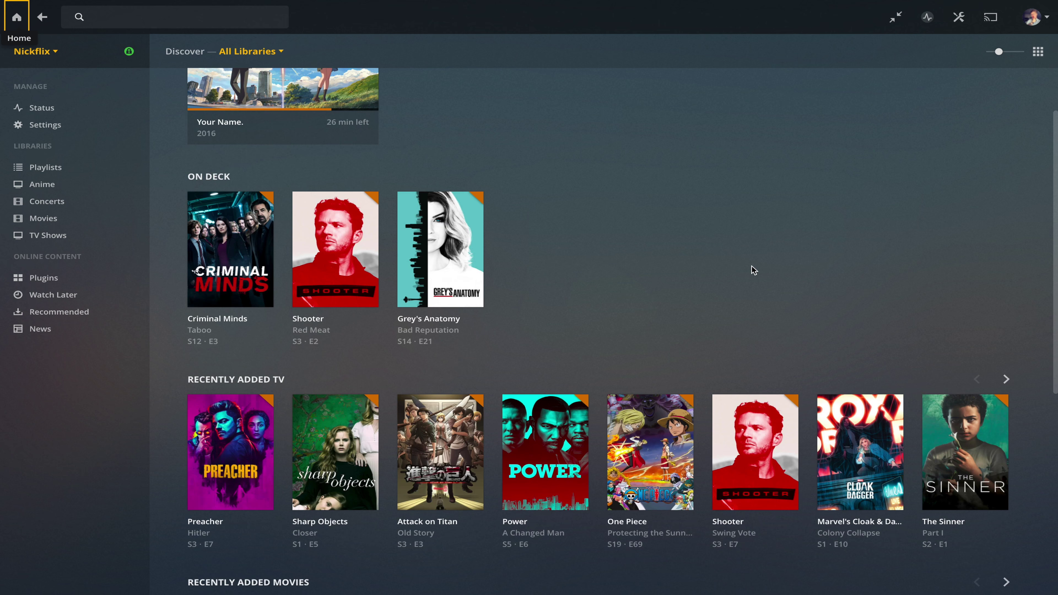
pyautogui.scroll(8, 751, 266)
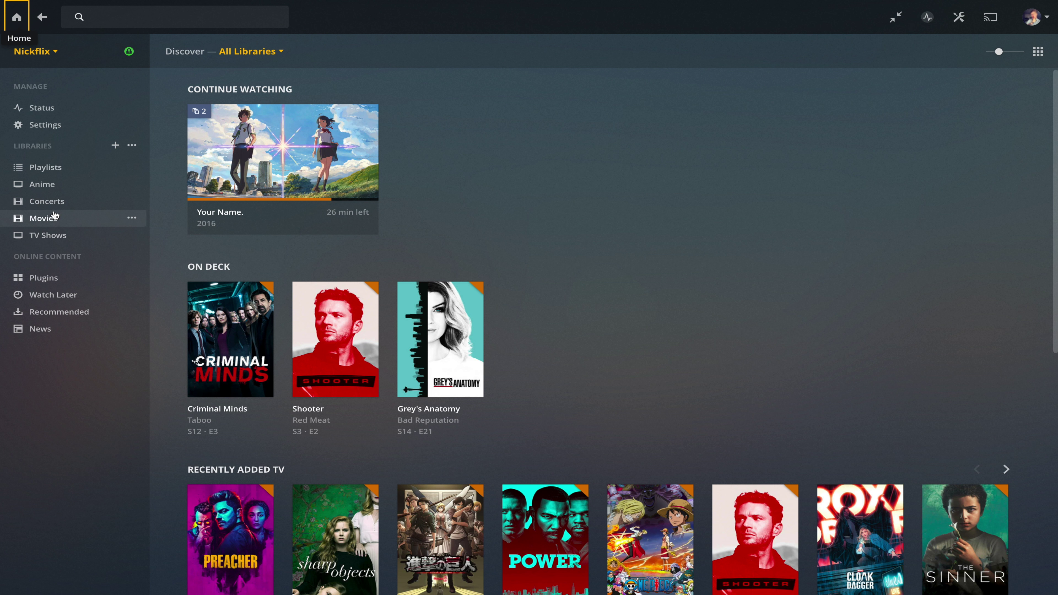
pyautogui.click(47, 221)
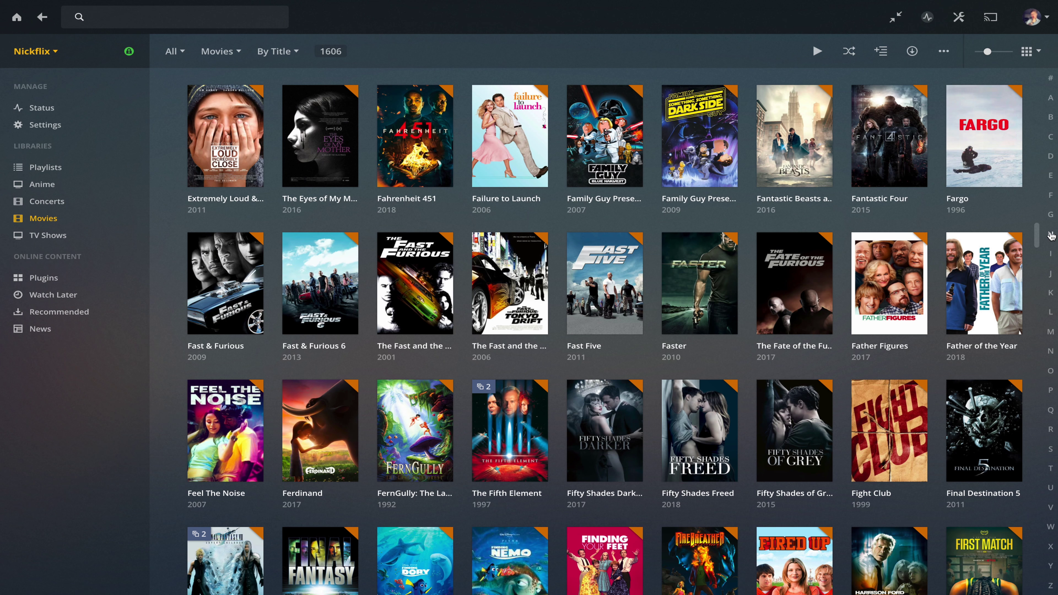
pyautogui.click(1051, 235)
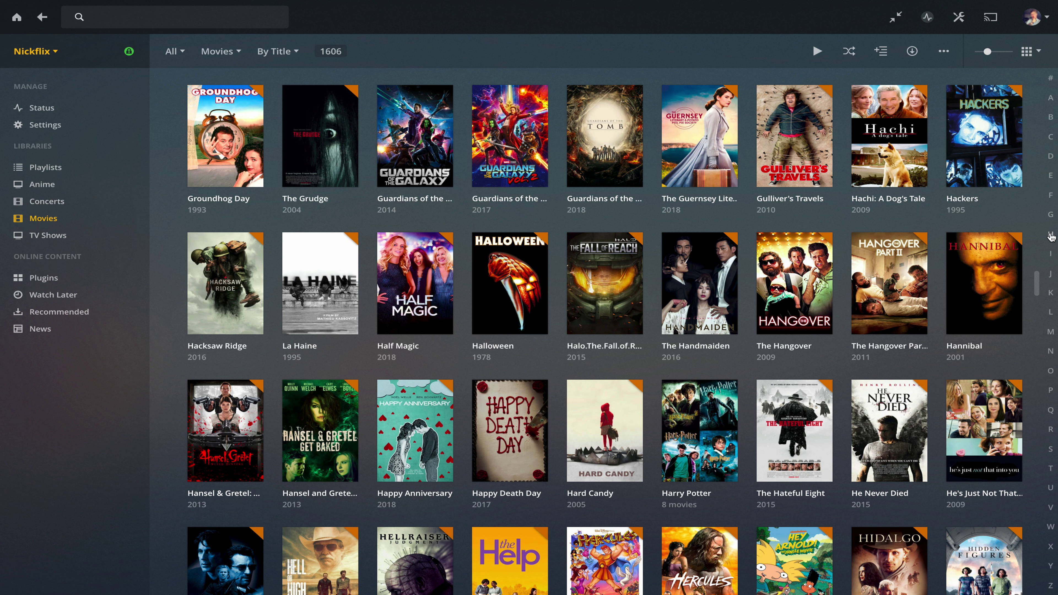
pyautogui.scroll(-5, 815, 339)
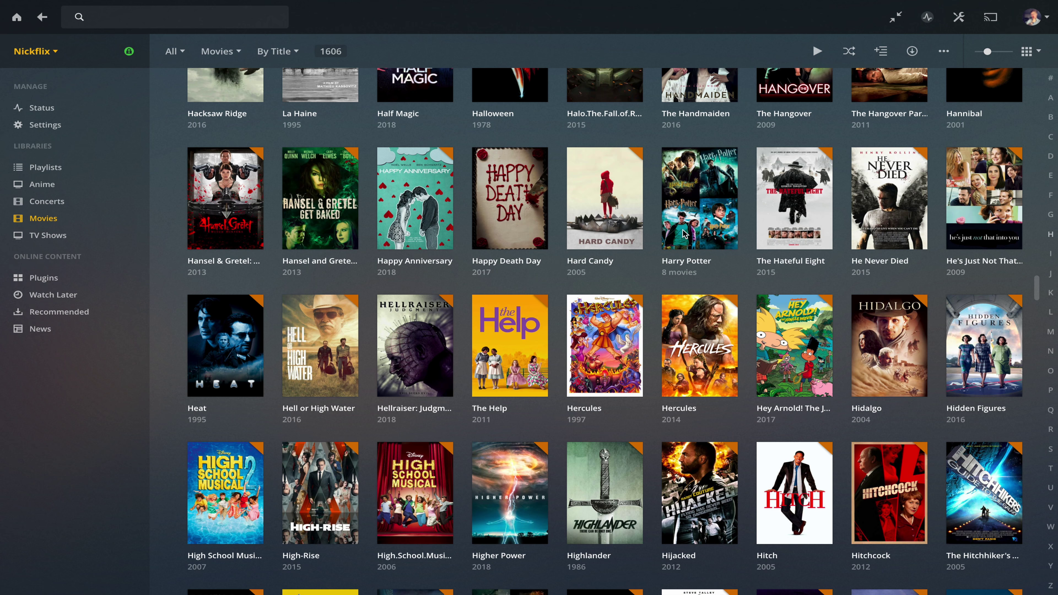
pyautogui.click(690, 262)
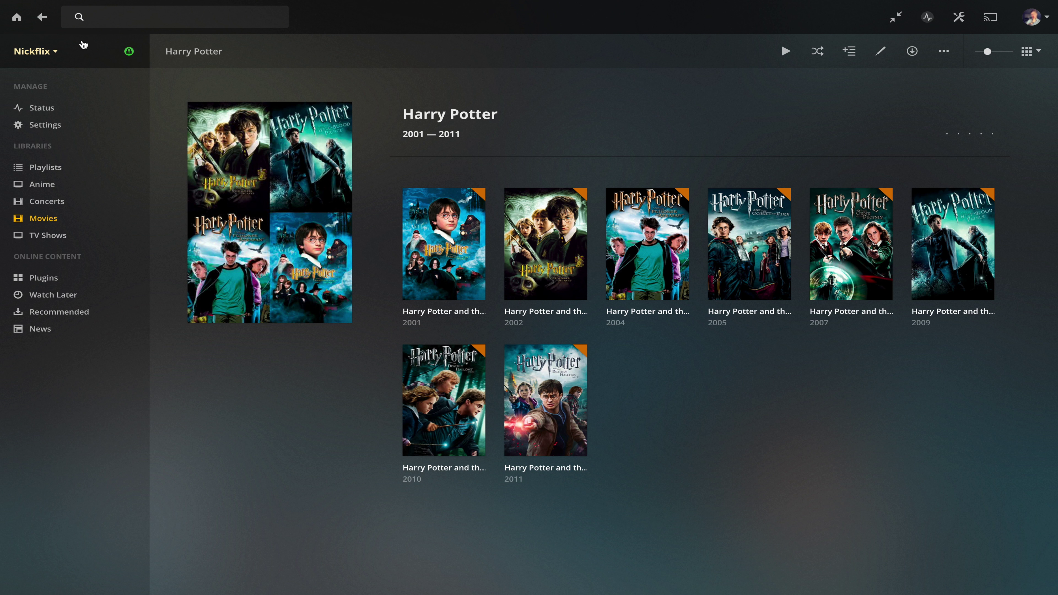
pyautogui.click(46, 21)
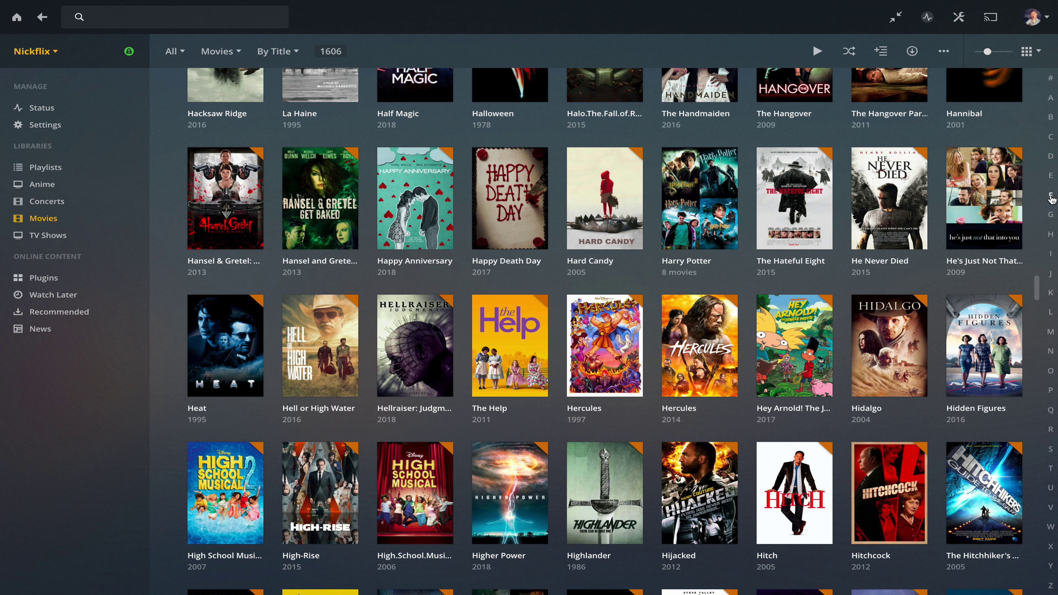
pyautogui.click(1051, 198)
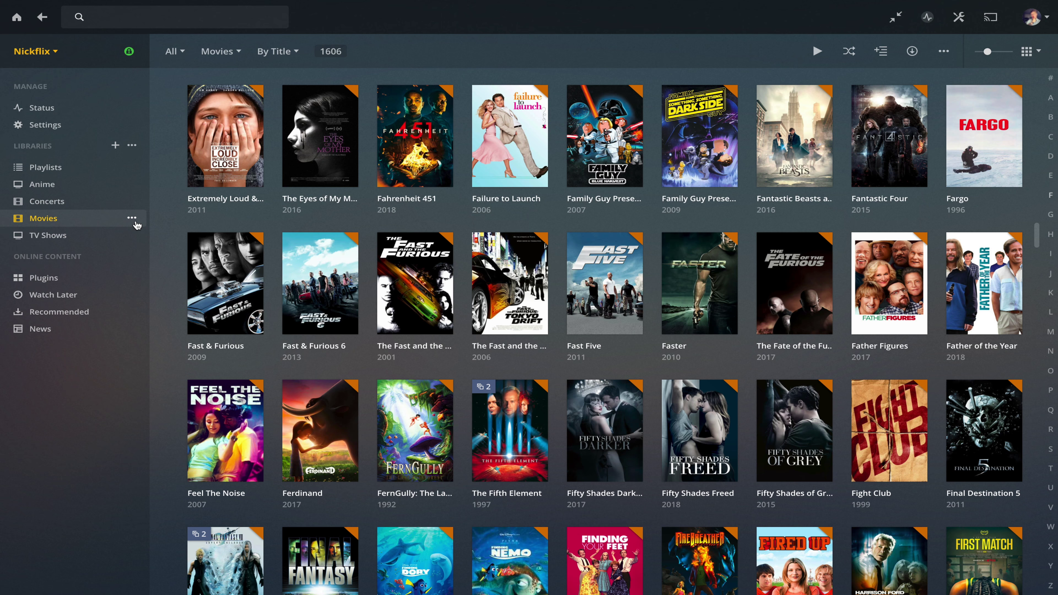
# - Set the Movies library's advanced Collections option to "Hide items which are in collections" and save the library changes
pyautogui.click(131, 218)
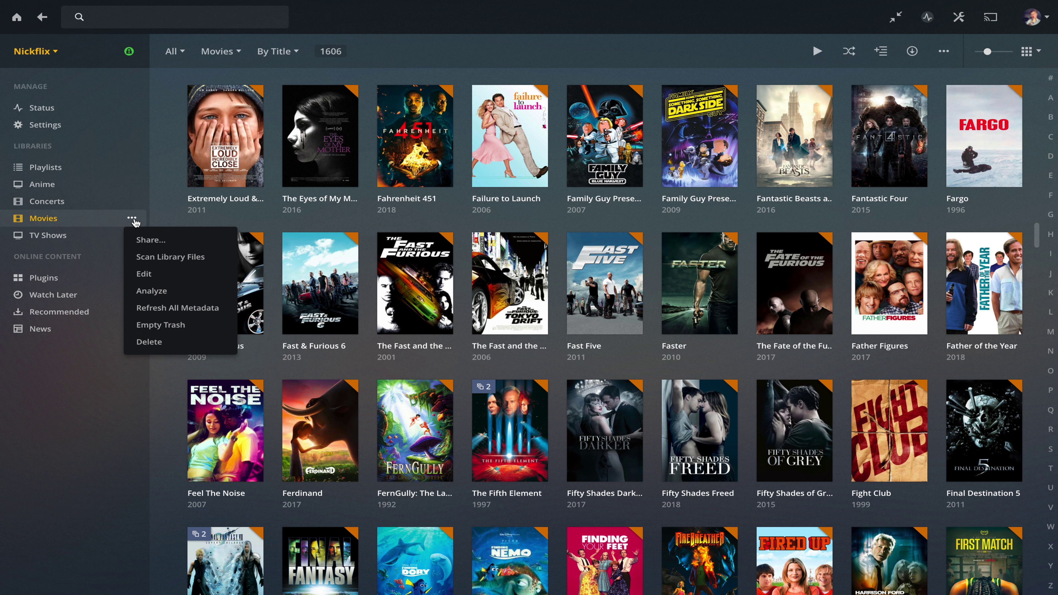
pyautogui.click(156, 275)
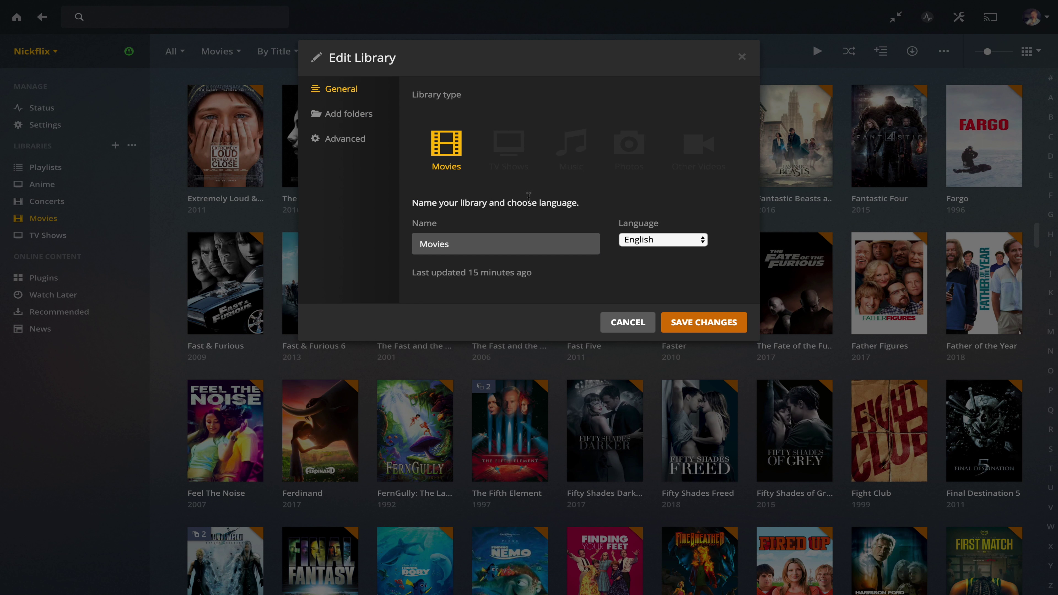
pyautogui.click(346, 139)
pyautogui.scroll(-3, 569, 187)
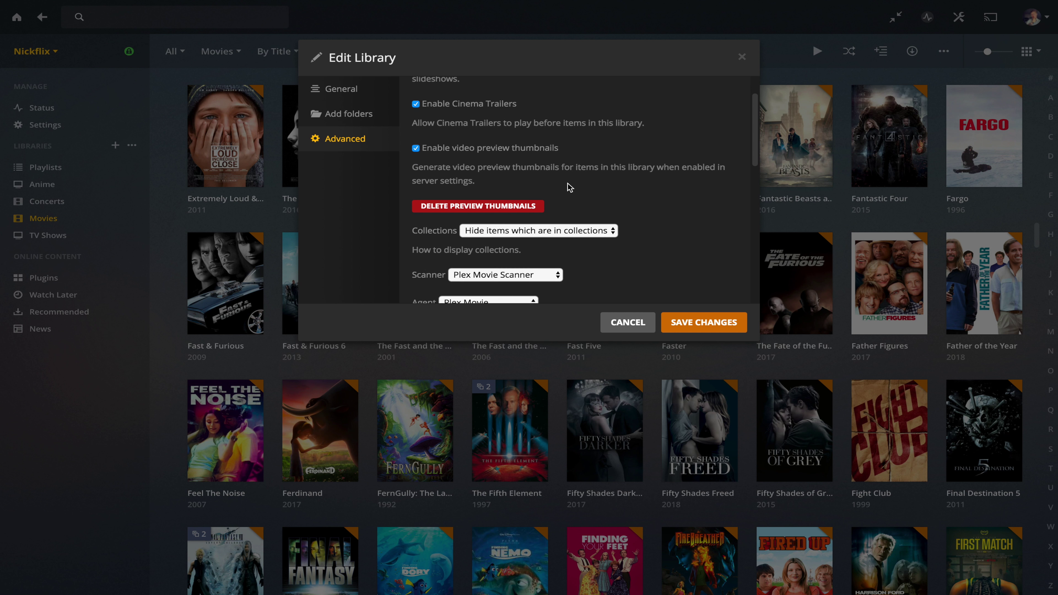
pyautogui.click(479, 215)
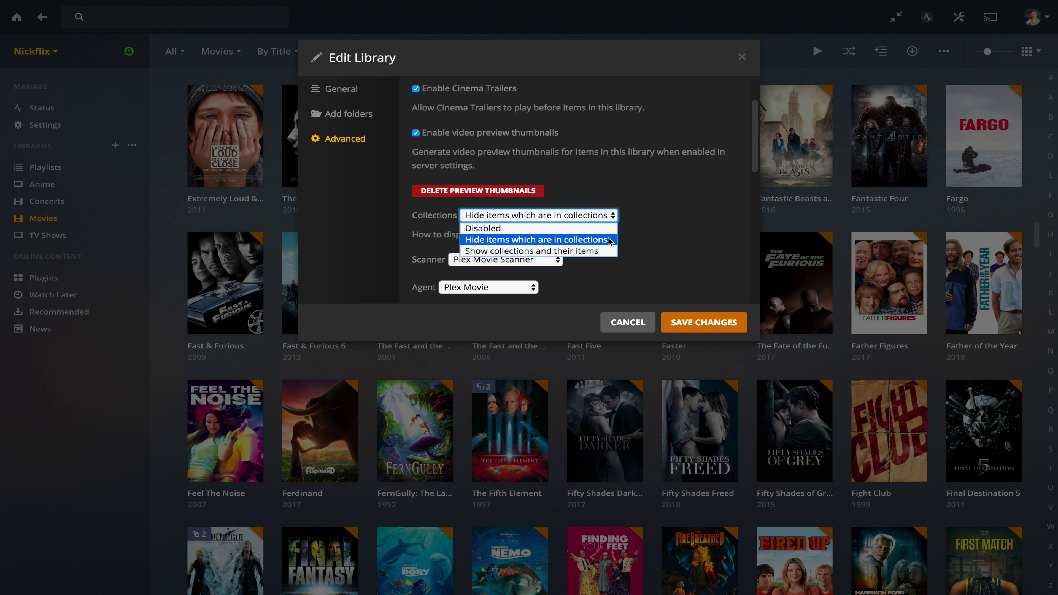
pyautogui.click(608, 240)
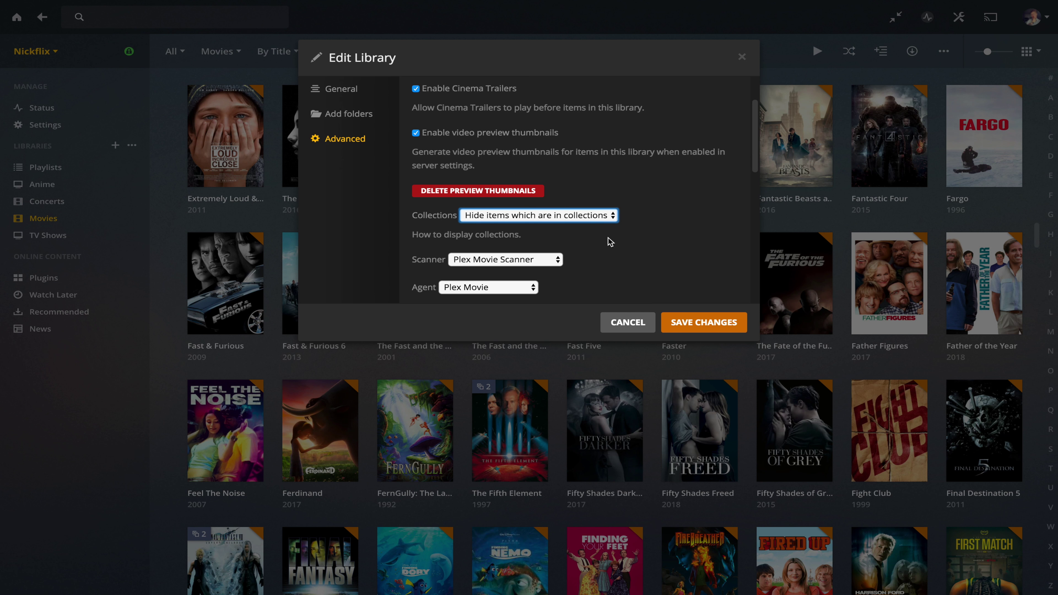
pyautogui.click(690, 322)
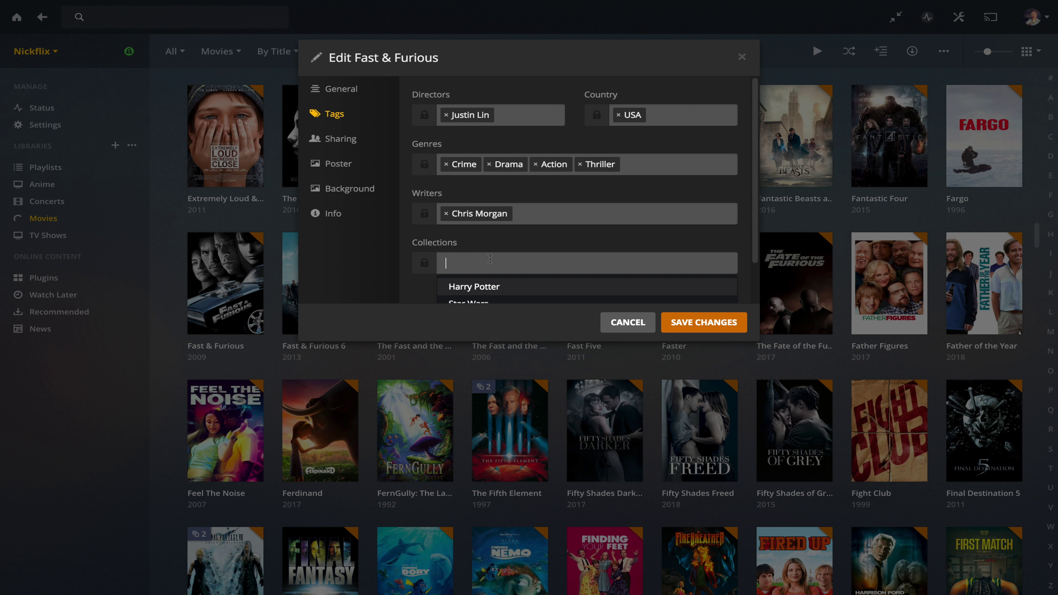
# - Add Fast & Furious (2009) to a new collection named "The Fast and the Furious" and save the changes
pyautogui.write('he Fas')
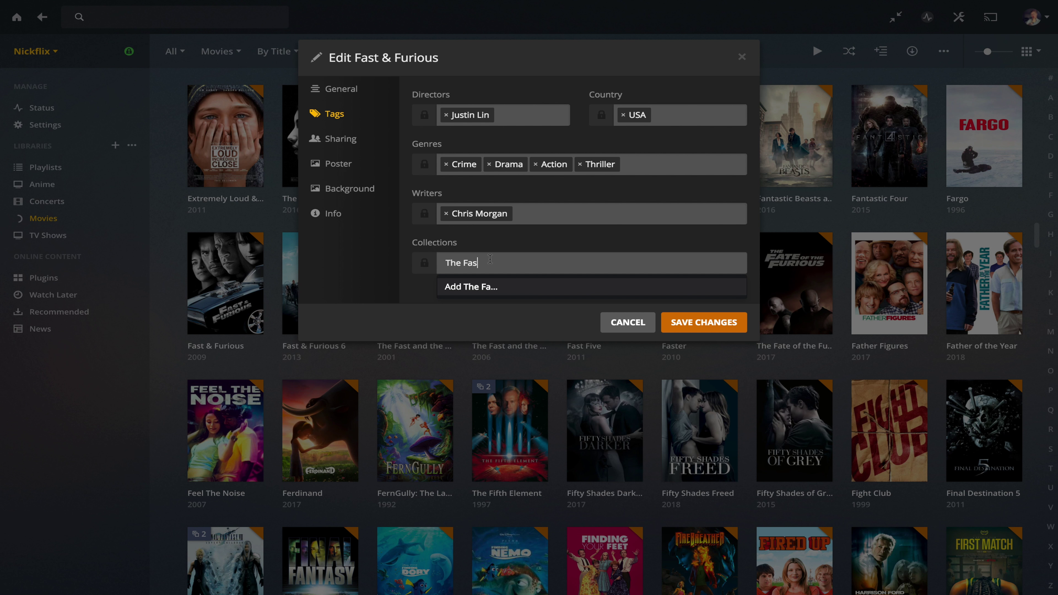
pyautogui.write('t and the Furious')
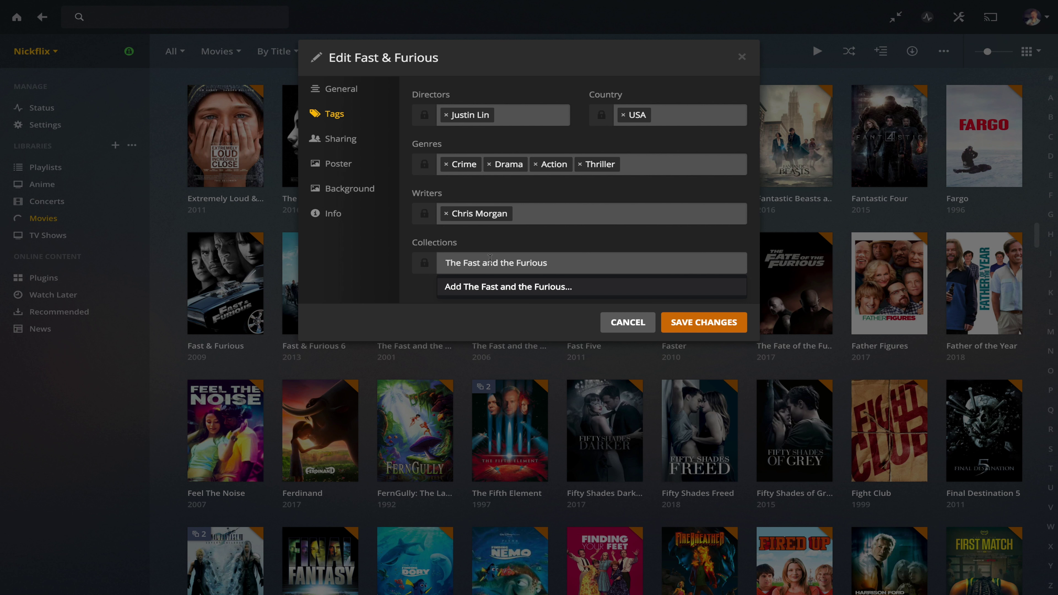
pyautogui.click(460, 287)
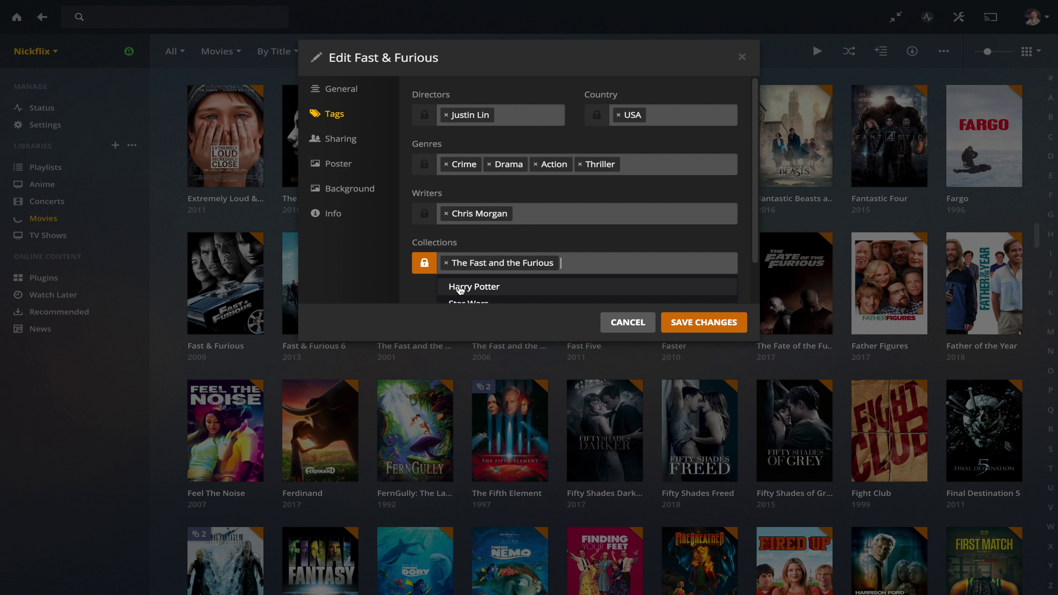
pyautogui.click(629, 236)
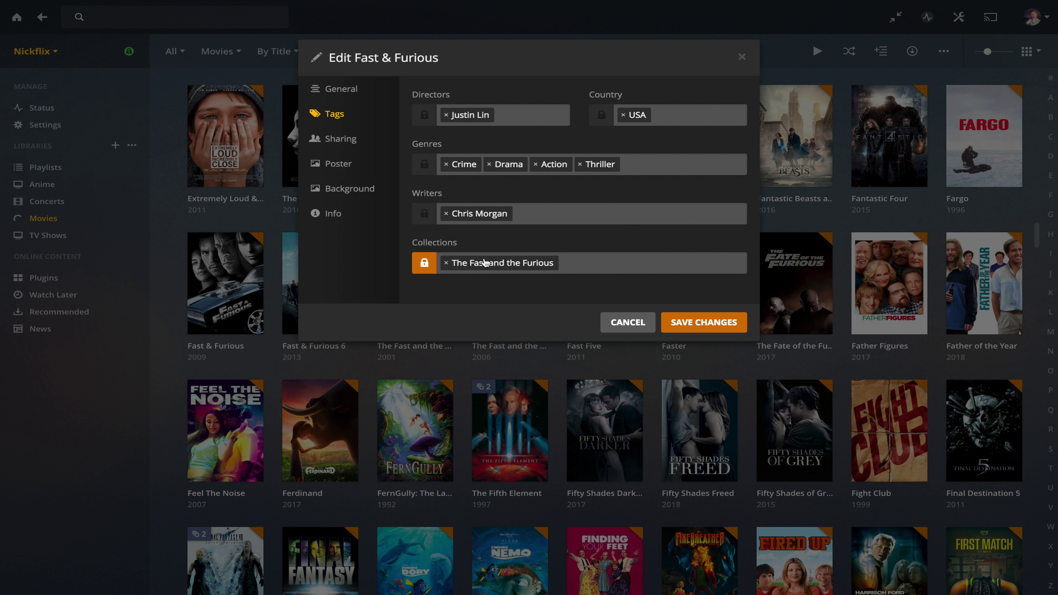
pyautogui.click(692, 322)
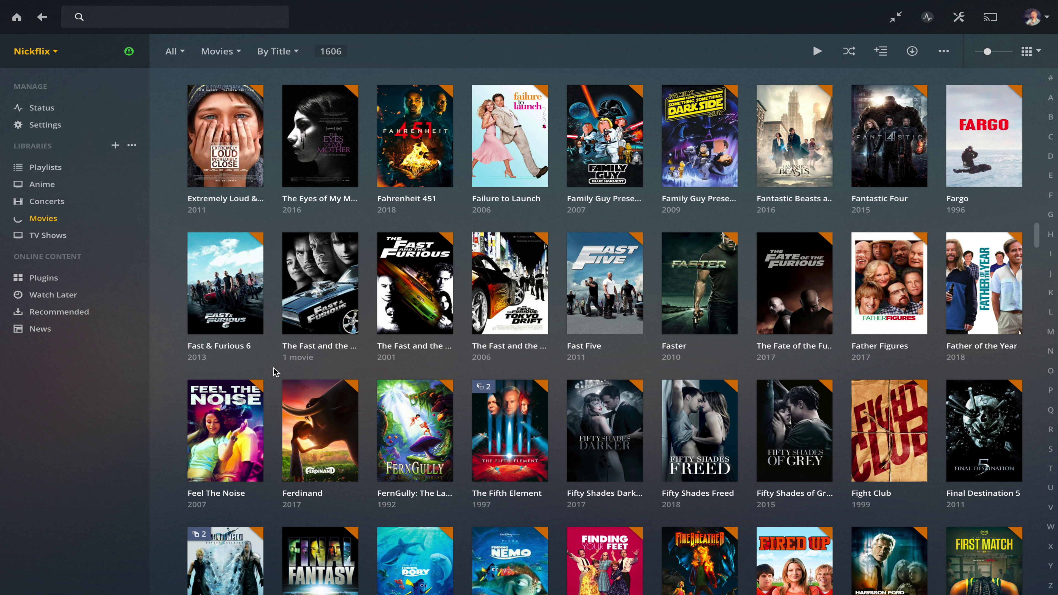
# - Add Fast & Furious 6 to the existing collection "The Fast and the Furious" and save the changes
pyautogui.click(198, 326)
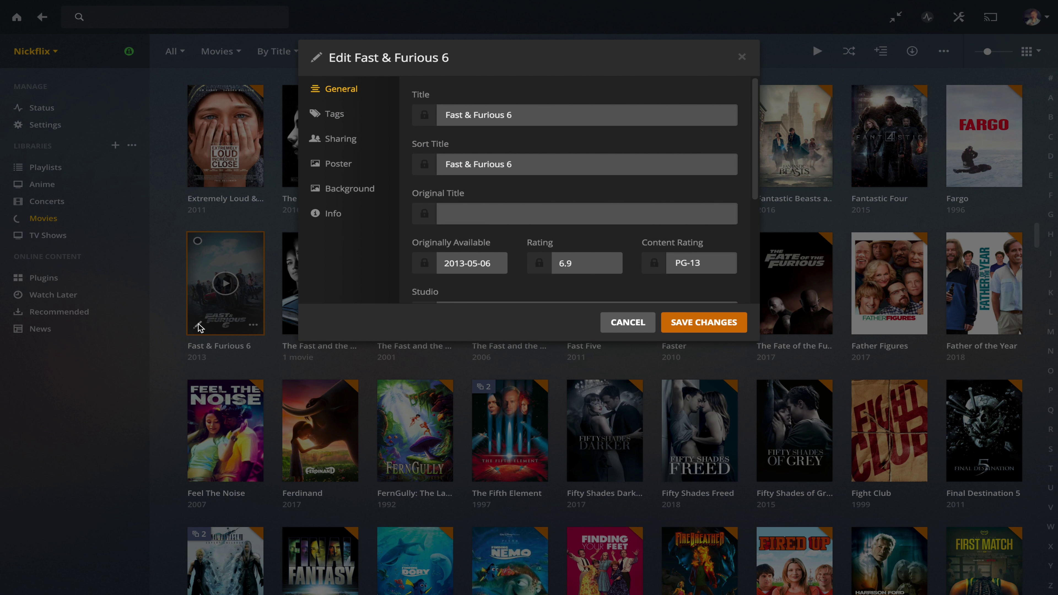
pyautogui.click(368, 120)
pyautogui.click(448, 255)
pyautogui.write('thenf')
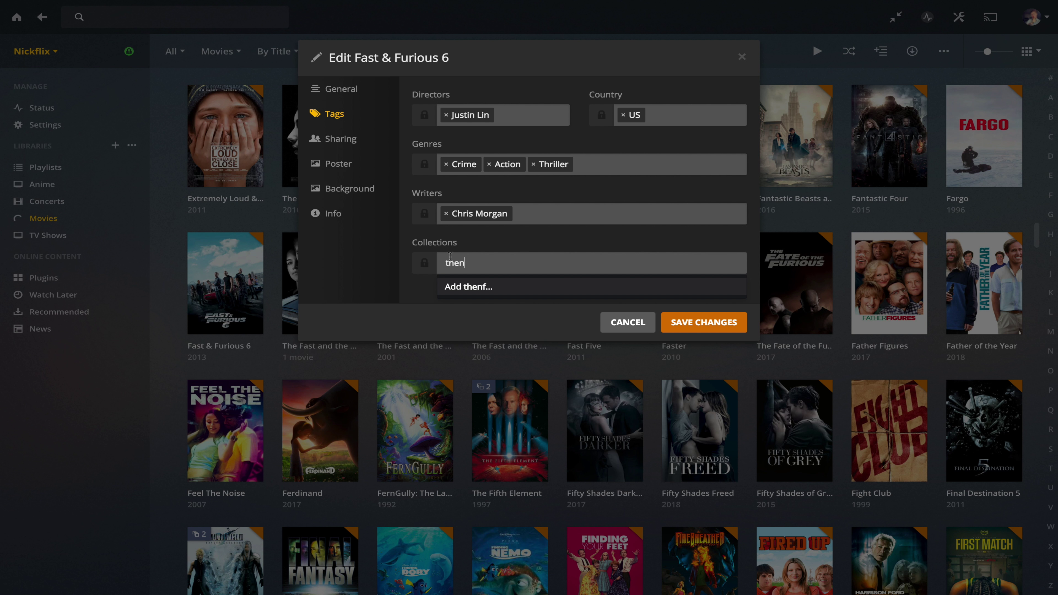
pyautogui.press('BackSpace')
pyautogui.write('fas')
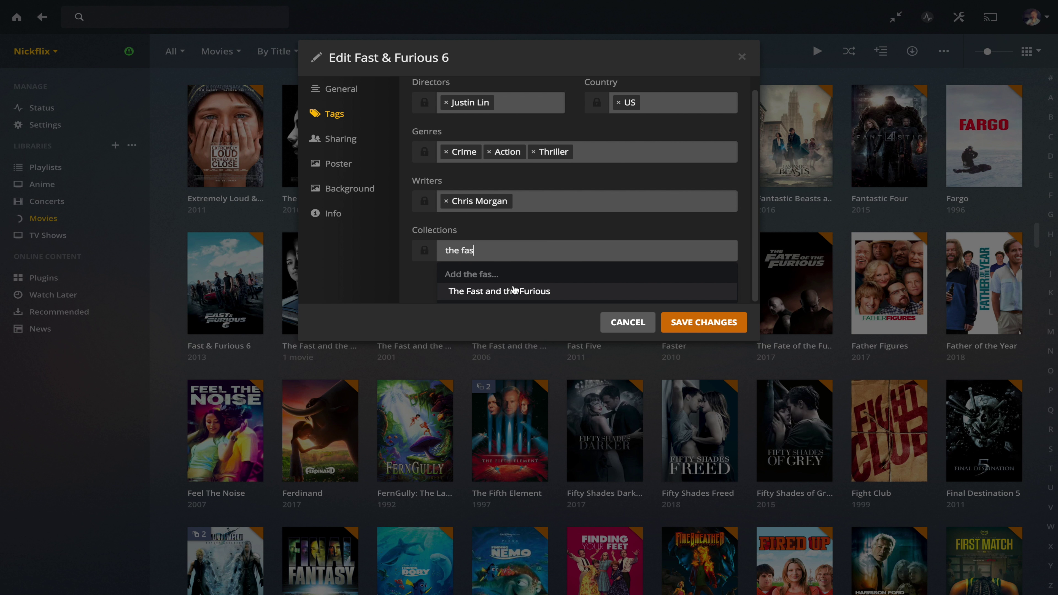
pyautogui.click(498, 292)
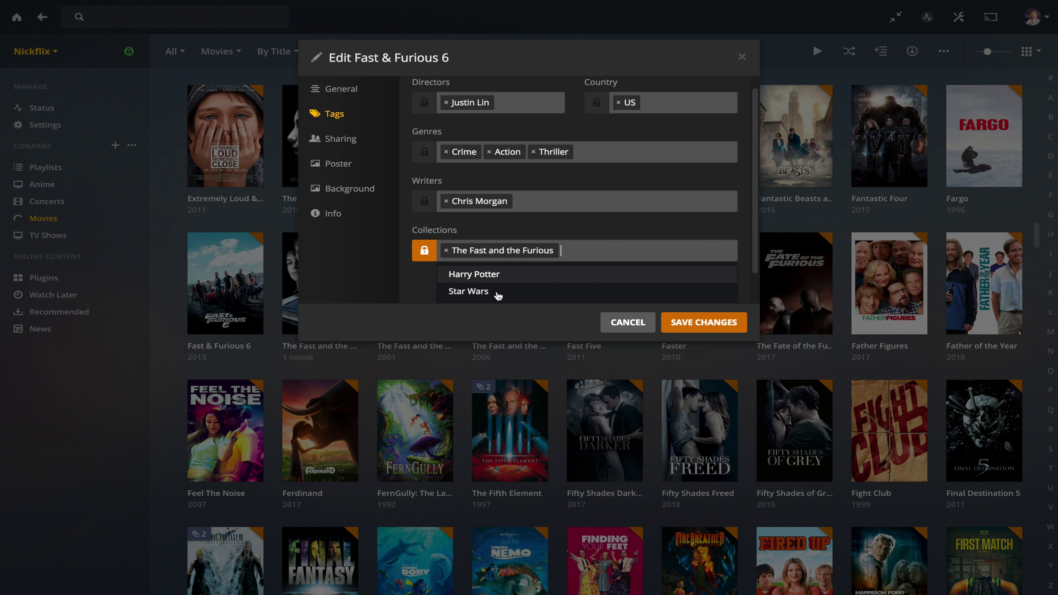
pyautogui.click(704, 330)
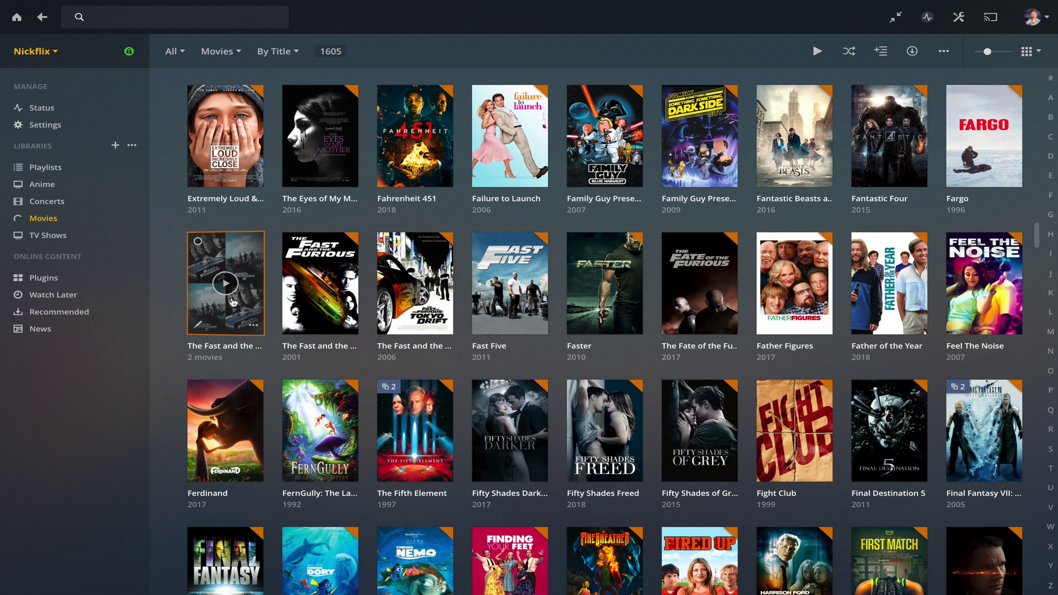
# - Assign the 2001 film The Fast and the Furious to the collection of the same name
pyautogui.click(293, 326)
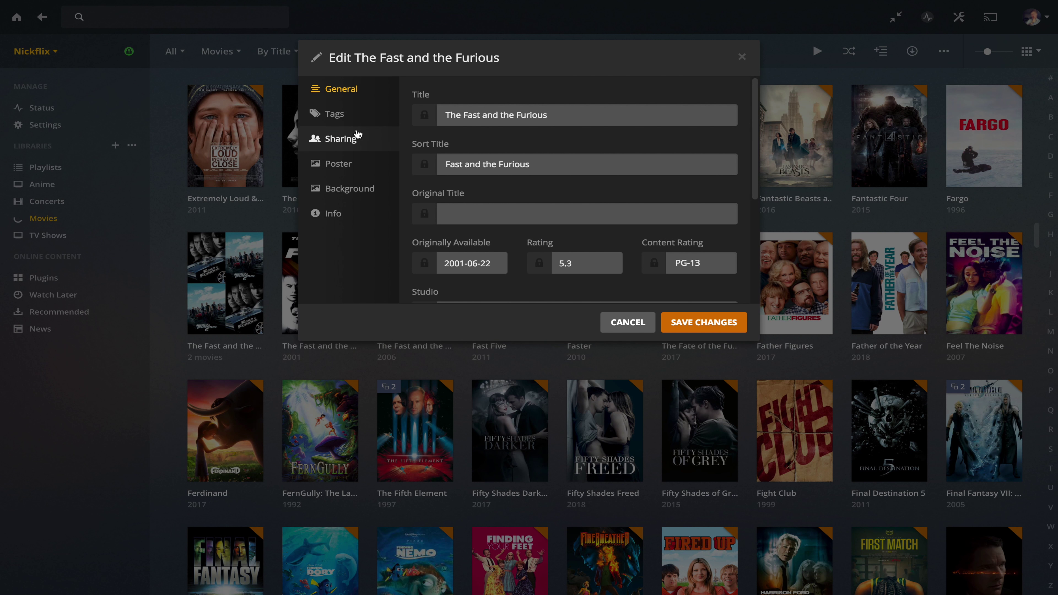
pyautogui.click(351, 119)
pyautogui.click(600, 269)
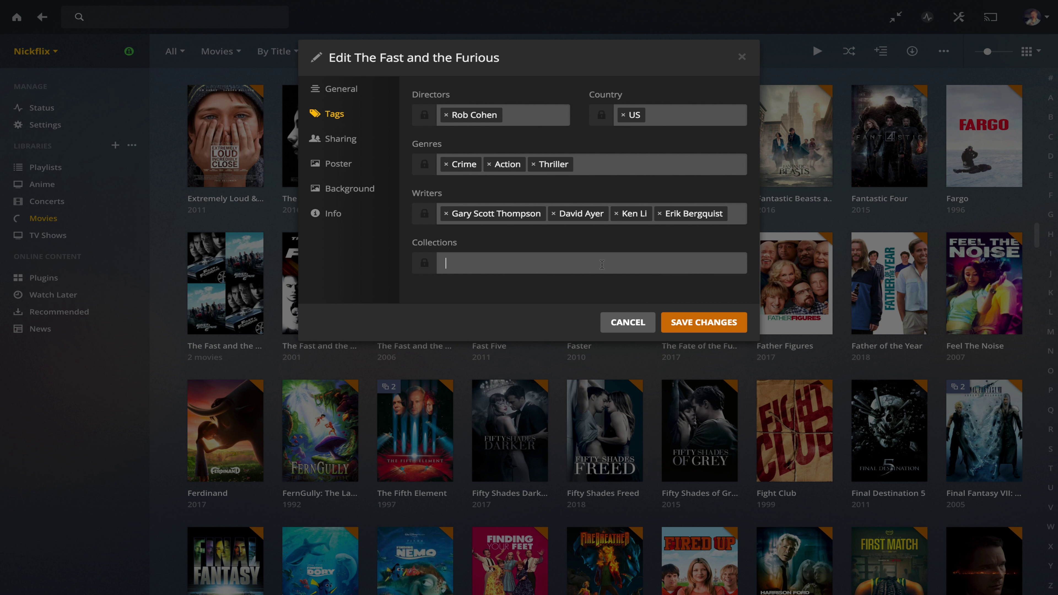
pyautogui.write('the fast')
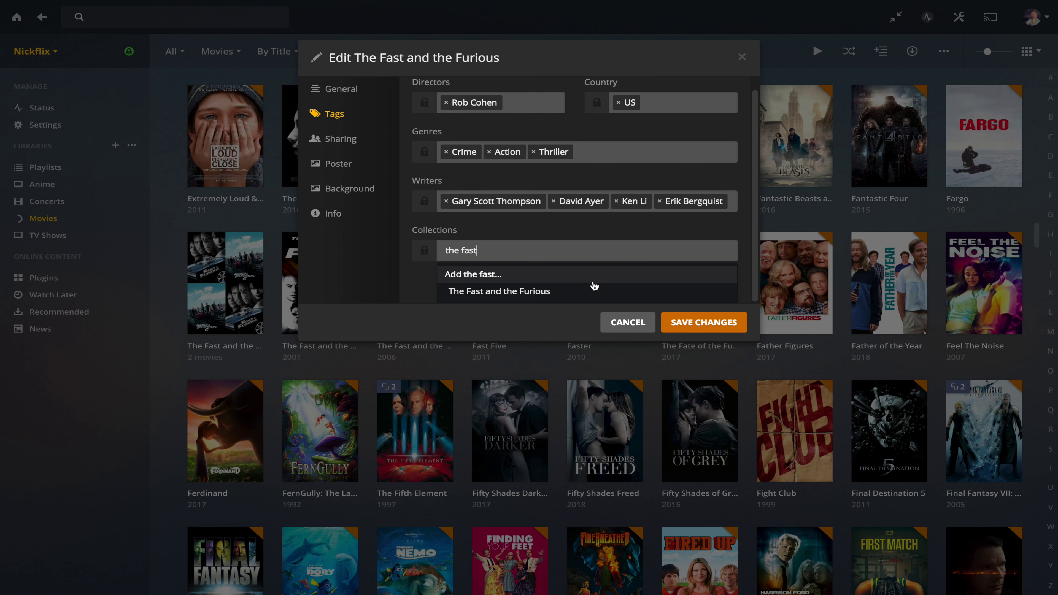
pyautogui.click(595, 291)
pyautogui.press('Return')
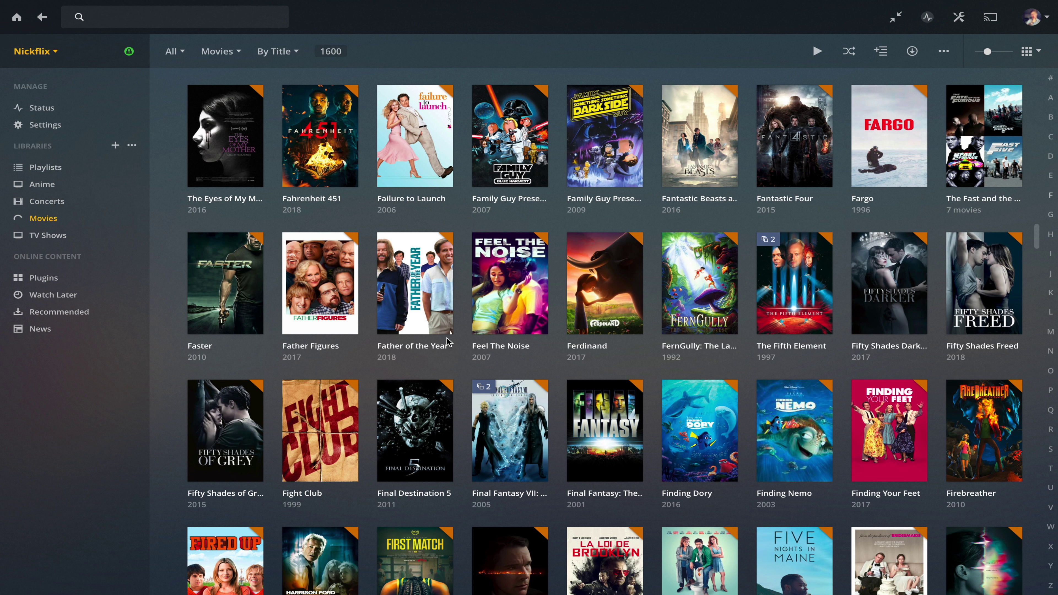
# - Open The Fast and the Furious collection and look over the films it contains
pyautogui.moveTo(952, 154)
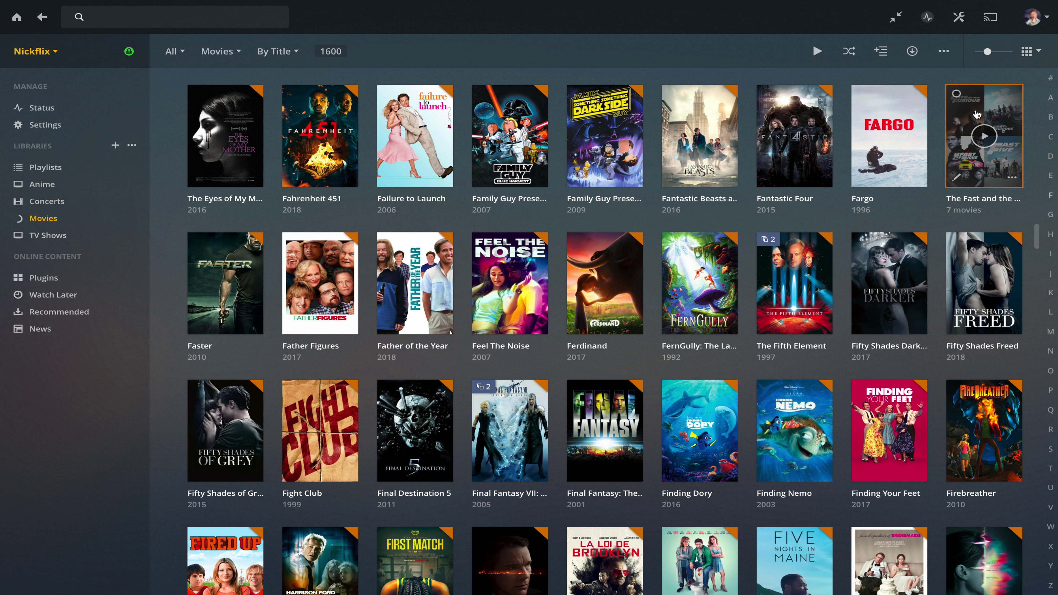
pyautogui.click(983, 199)
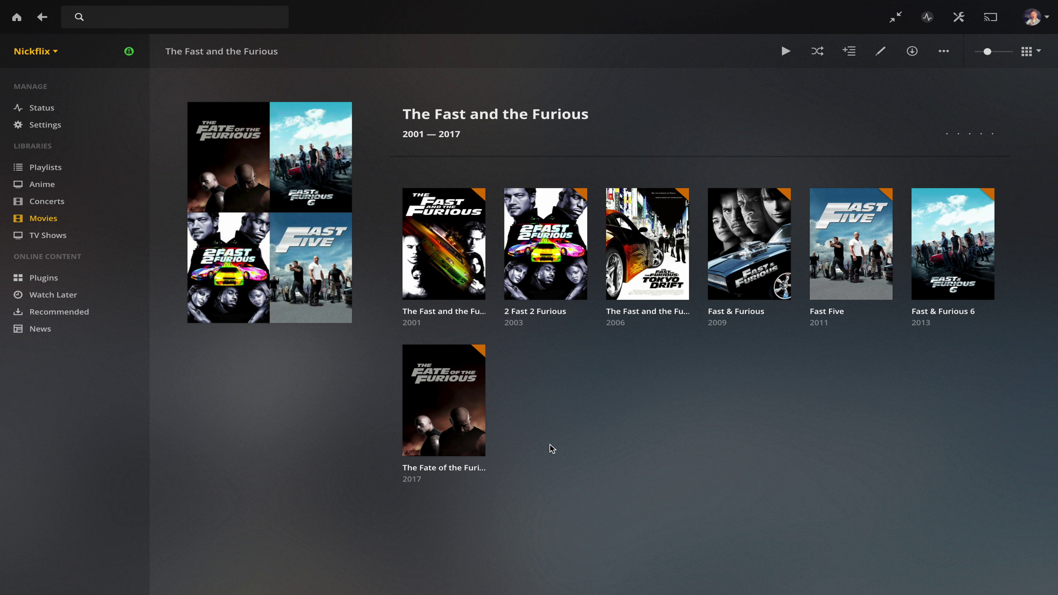
pyautogui.moveTo(432, 272)
# - View the poster options of The Fast and the Furious collection, cancel the edit and return to the Movies library
pyautogui.click(879, 53)
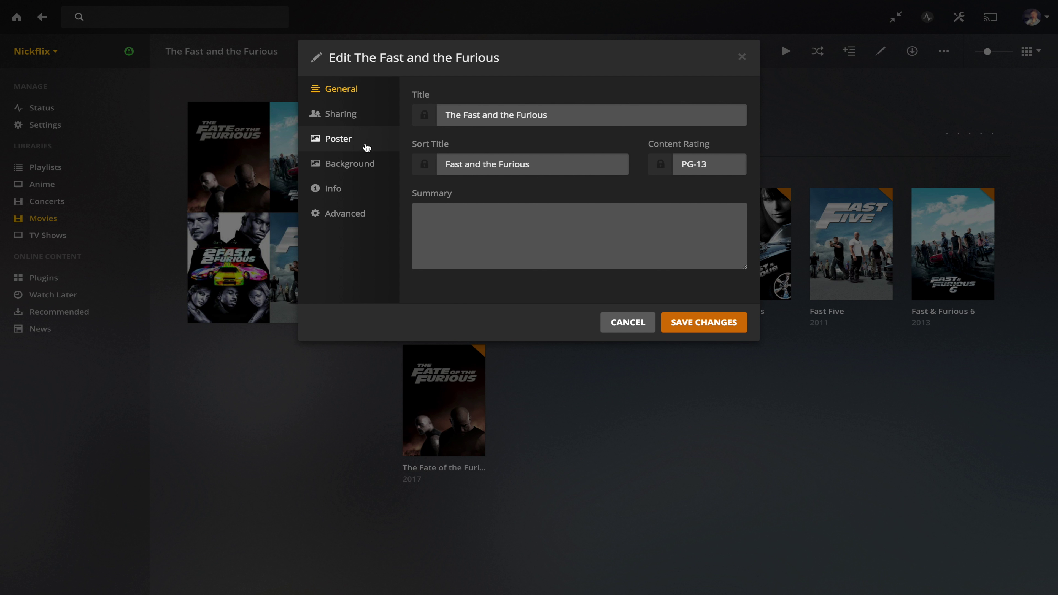
pyautogui.click(366, 145)
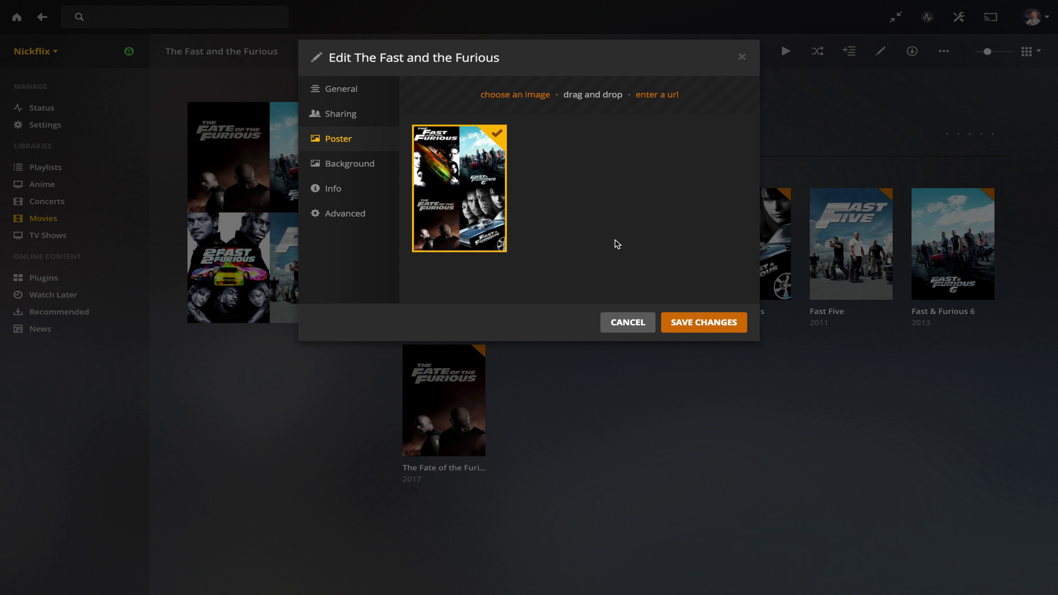
pyautogui.click(642, 319)
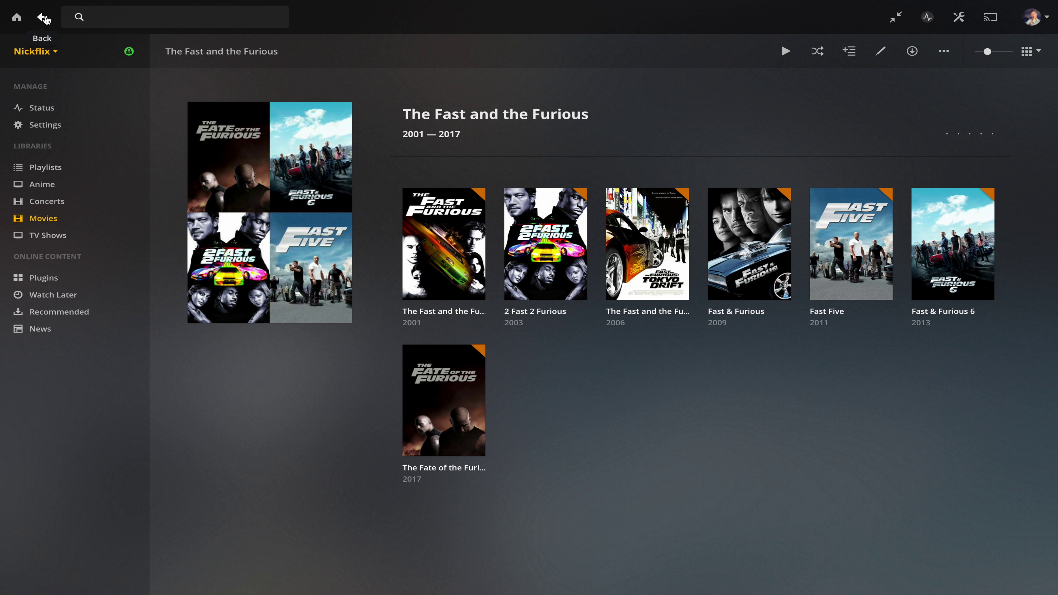
pyautogui.click(45, 19)
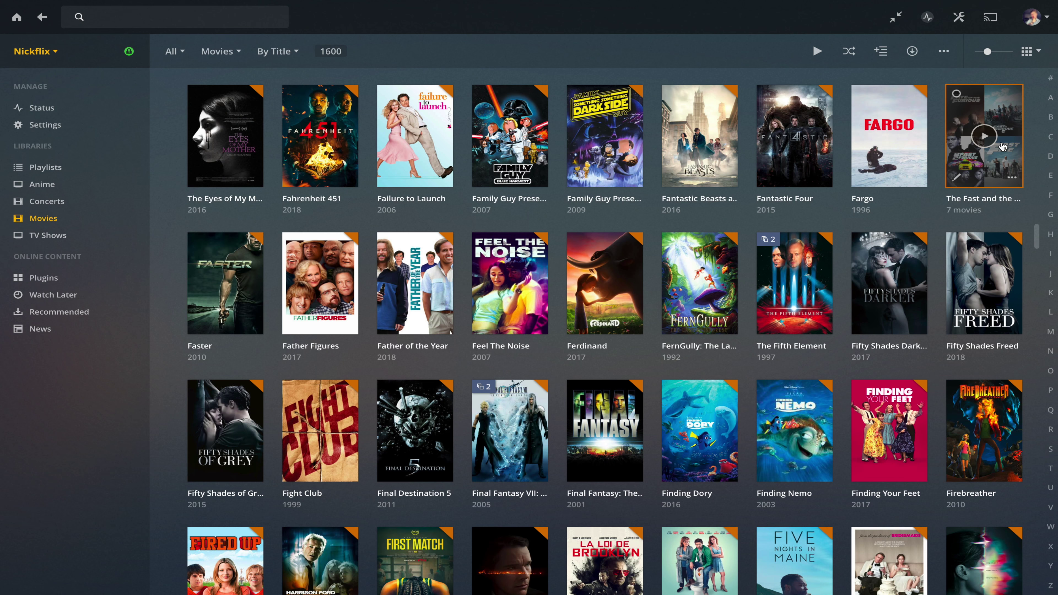
pyautogui.moveTo(1009, 107)
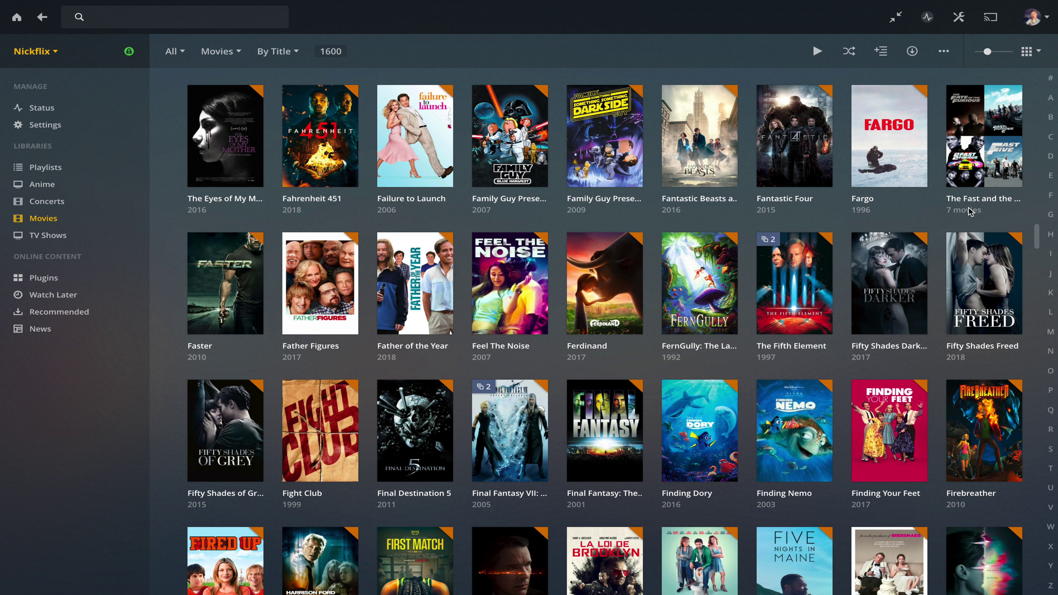